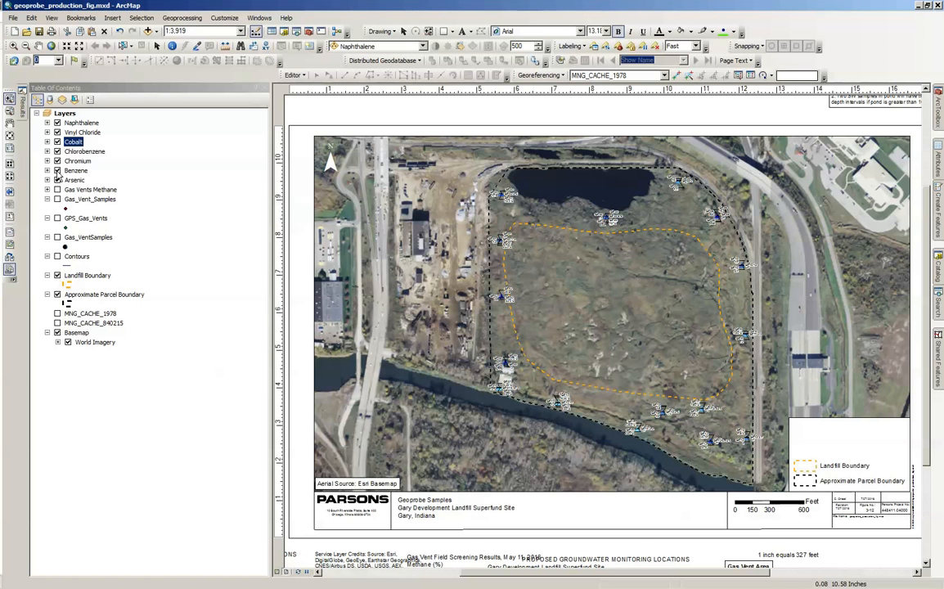
- Switch to geoprobe_production_fig.pdf in Adobe Acrobat Pro DC and maximize its window
left_click(57, 171)
left_click(57, 171)
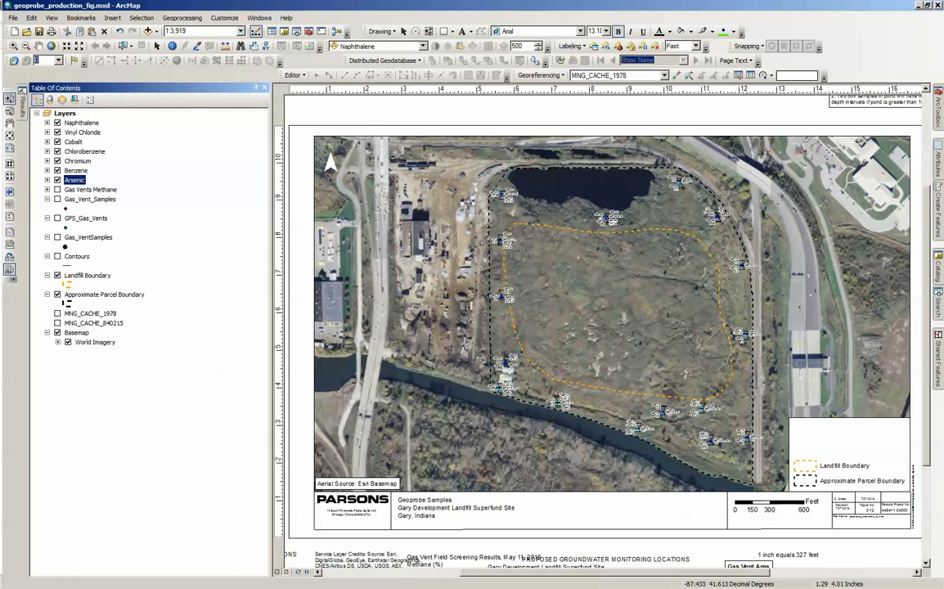
left_click_drag(0, 128, 432, 121)
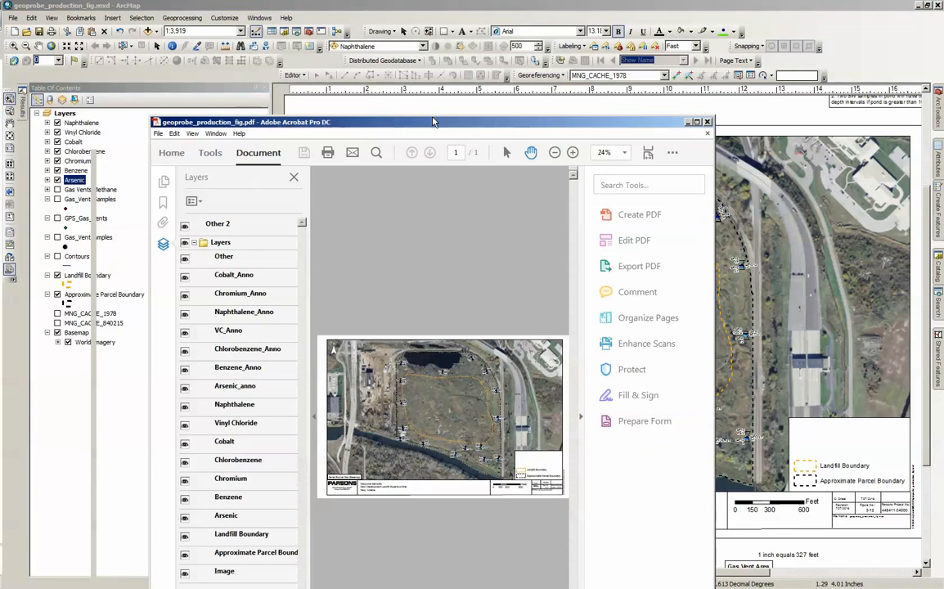
double_click(432, 120)
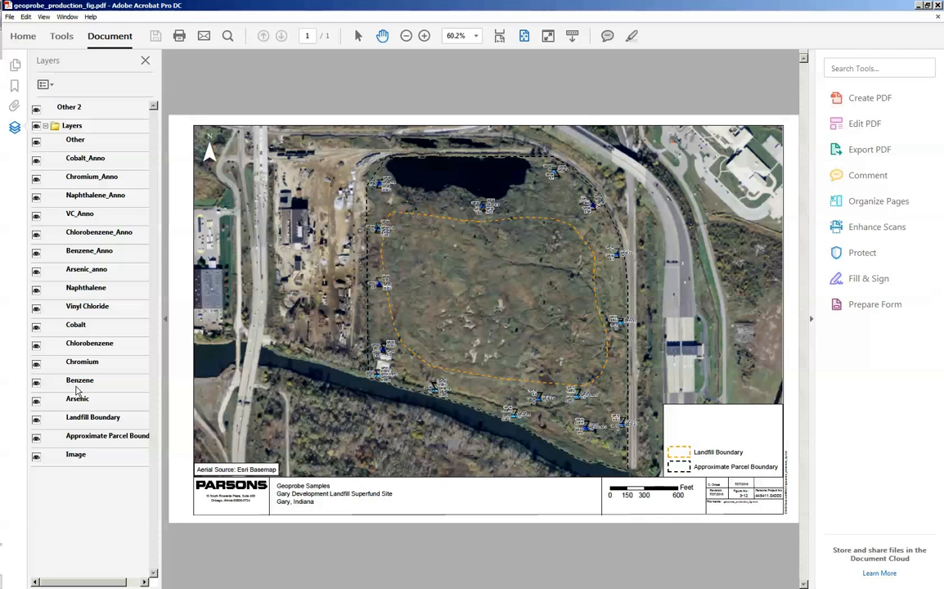
- Hide the Cobalt, Chromium, Naphthalene, VC, Chlorobenzene and Arsenic annotation layers, keeping Benzene_Anno visible
left_click(36, 159)
left_click(36, 178)
left_click(36, 196)
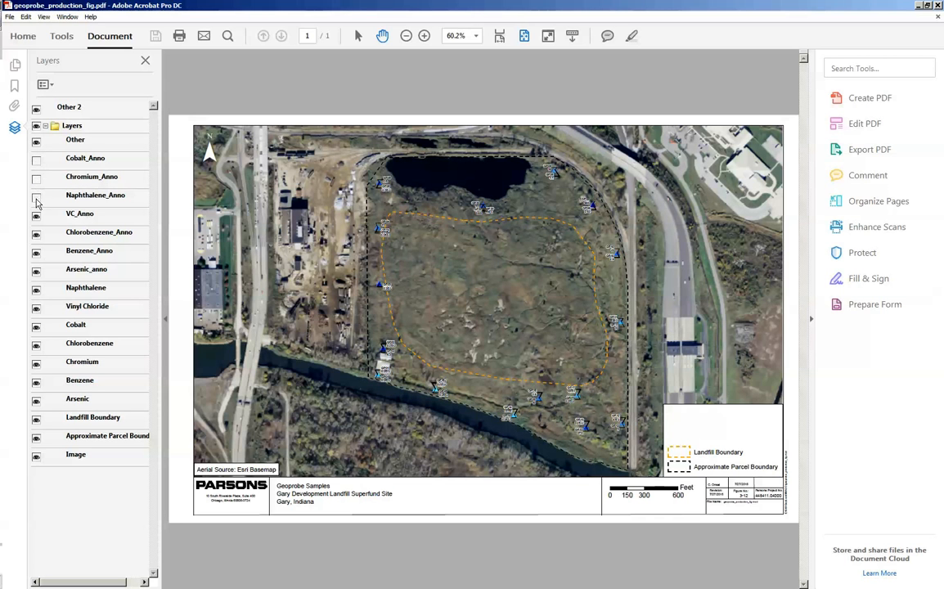
left_click(36, 216)
left_click(36, 236)
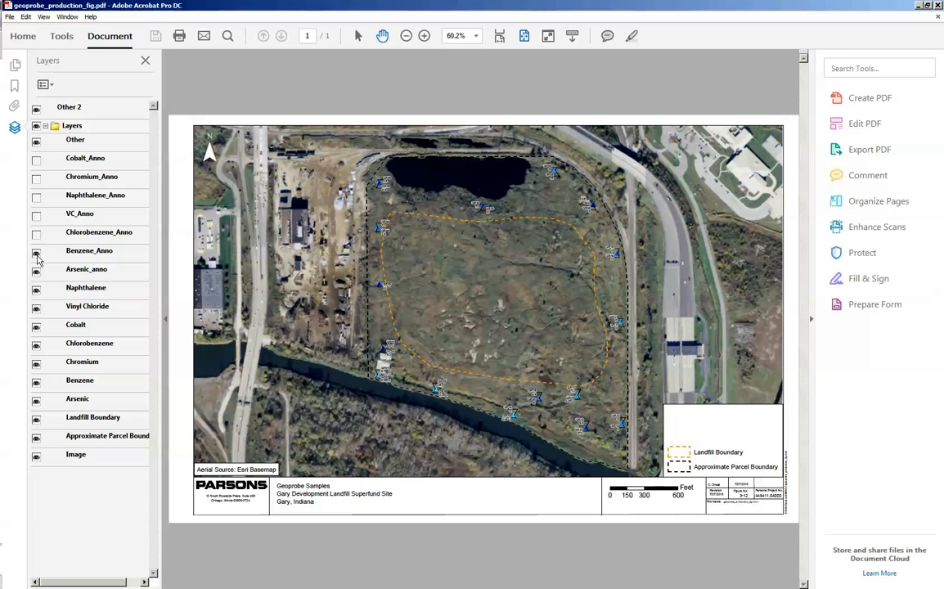
left_click(36, 270)
- Hide the Naphthalene, Vinyl Chloride, Cobalt, Chlorobenzene and Arsenic sample layers in the PDF
left_click(36, 289)
left_click(36, 308)
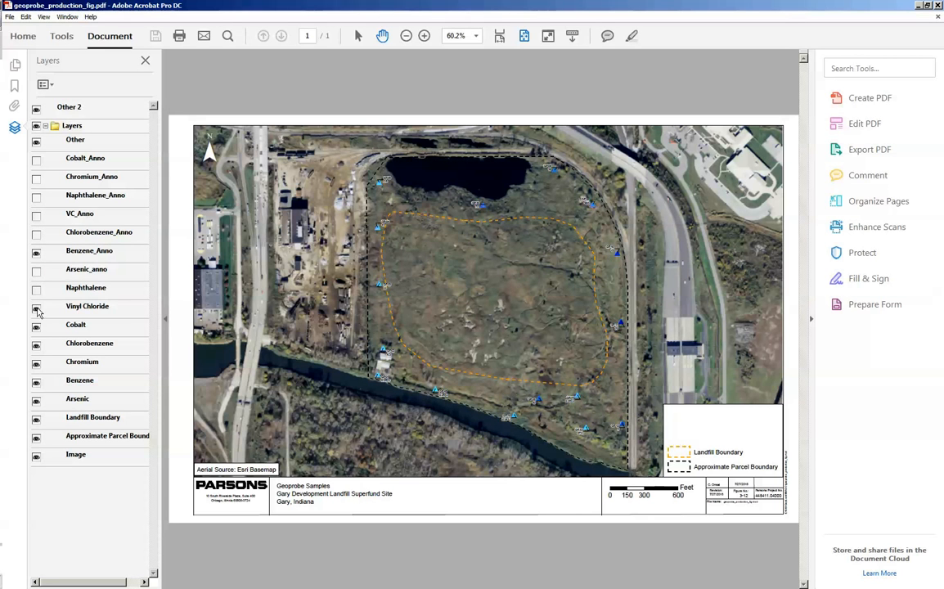
left_click(36, 327)
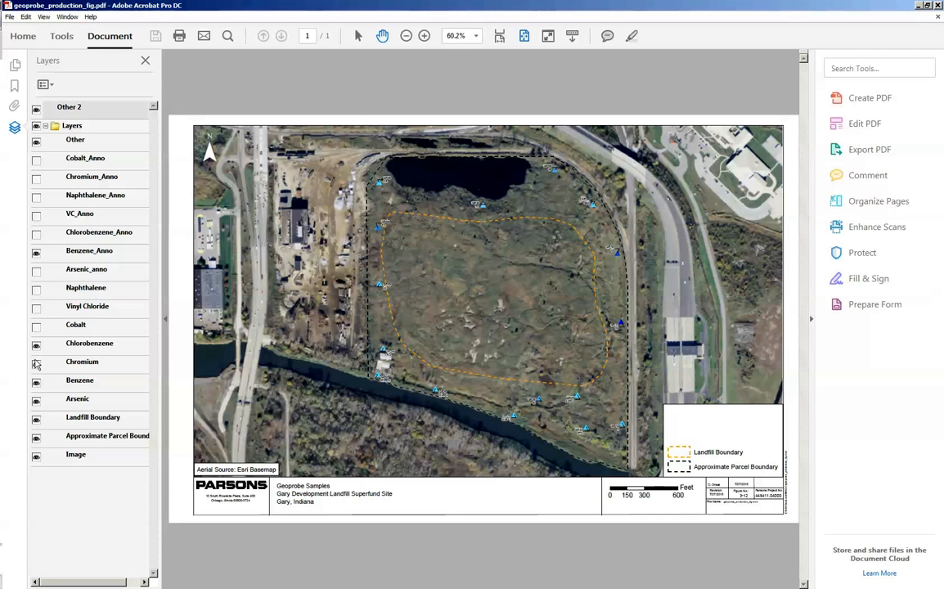
left_click(36, 345)
left_click(36, 363)
left_click(36, 363)
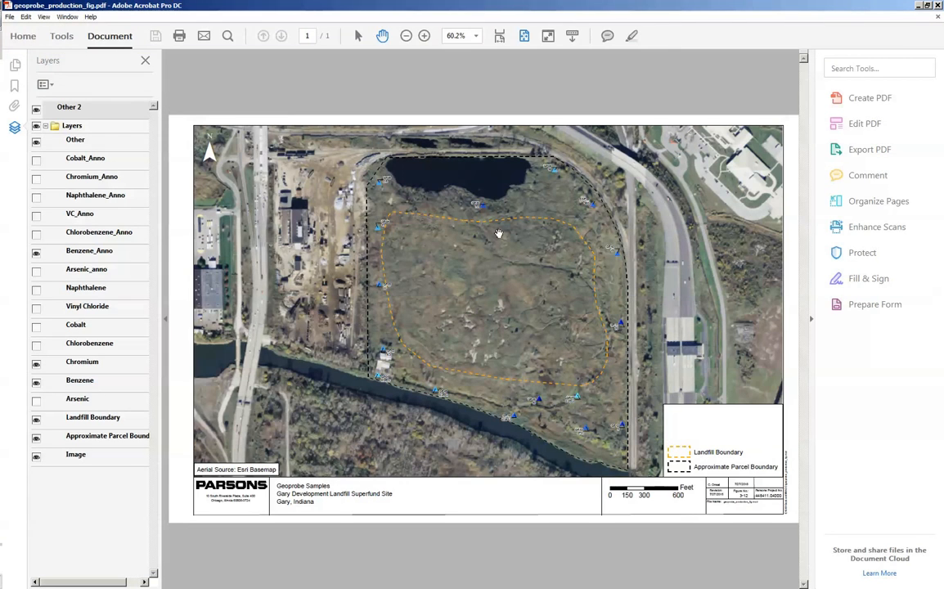
- Switch to Chromium_geoprobe.mxd in ArcMap and capture its Chromium color ramp legend with the Snipping Tool, without the surrounding box border
left_click(919, 6)
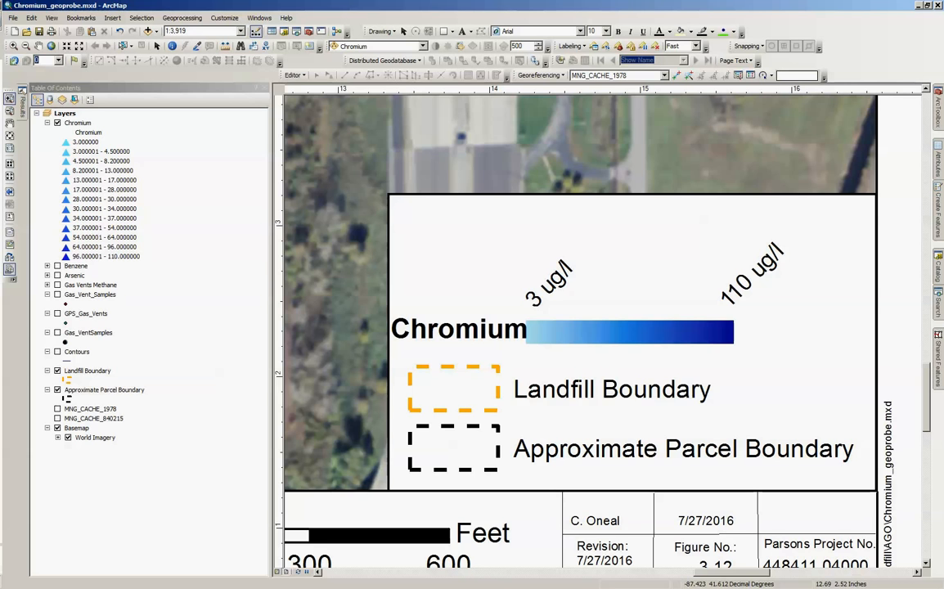
left_click_drag(389, 202, 808, 361)
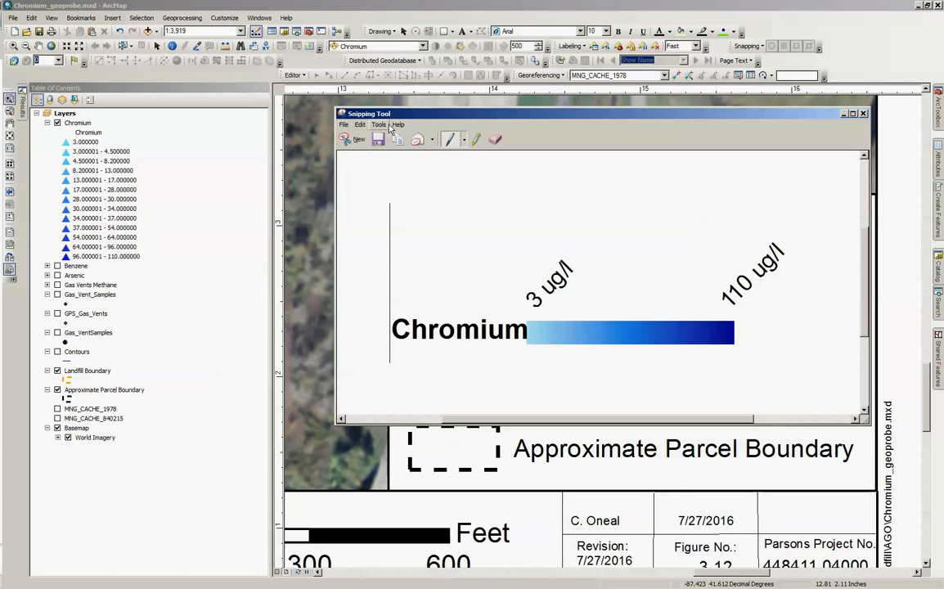
left_click_drag(434, 118, 208, 150)
left_click(124, 170)
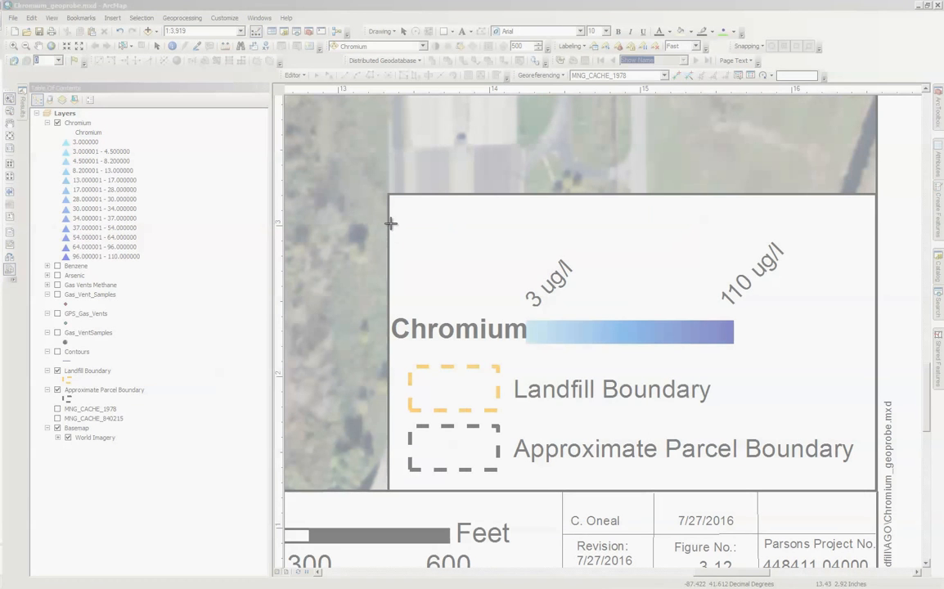
left_click_drag(390, 222, 803, 360)
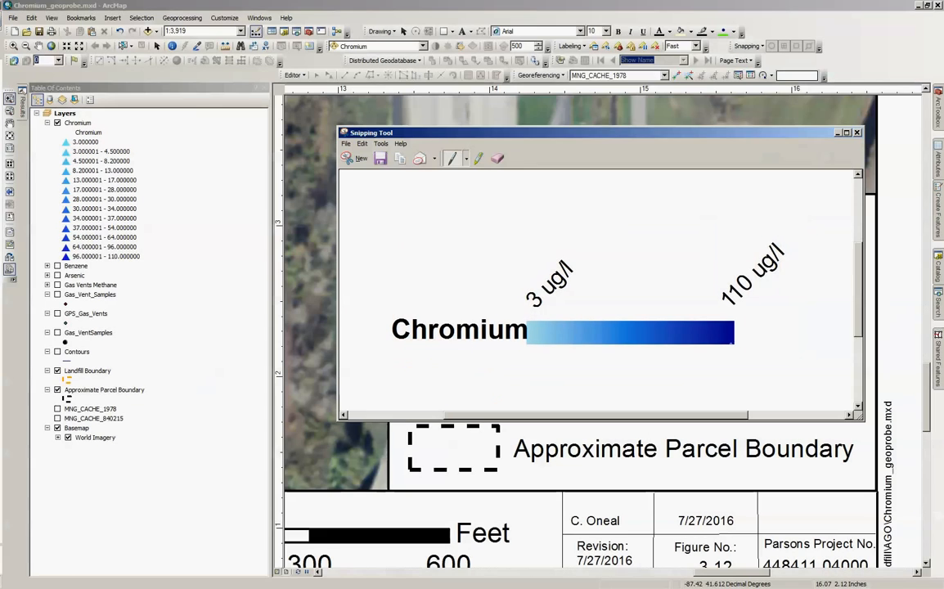
left_click(382, 160)
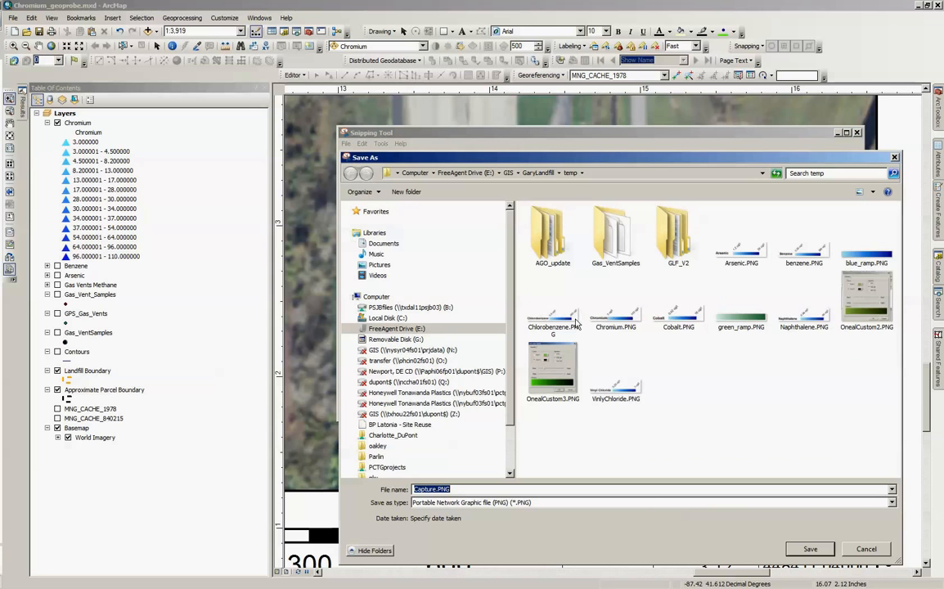
left_click(895, 158)
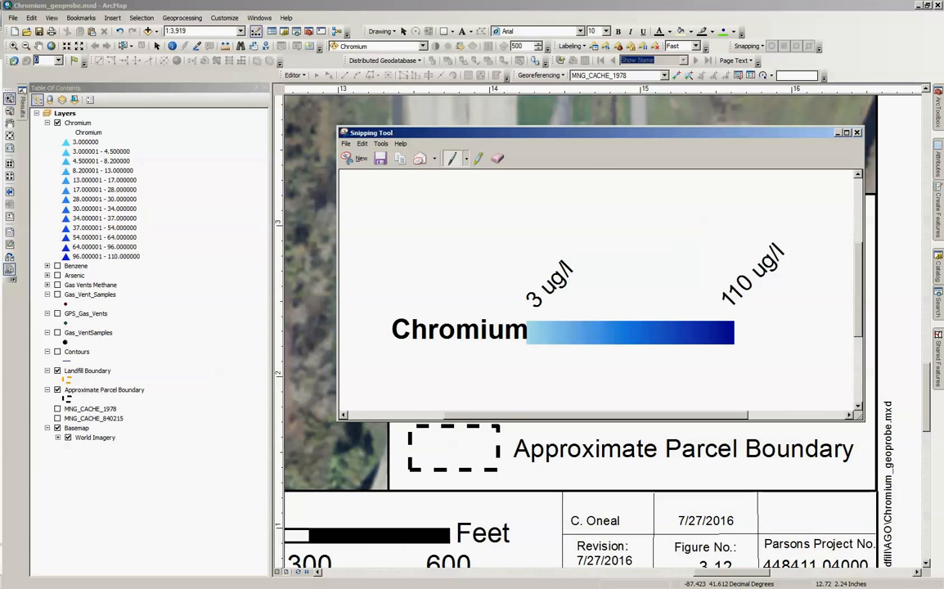
- Switch back to geoprobe_production_fig.pdf in Acrobat and hide the Chromium sample layer
key("alt+Tab")
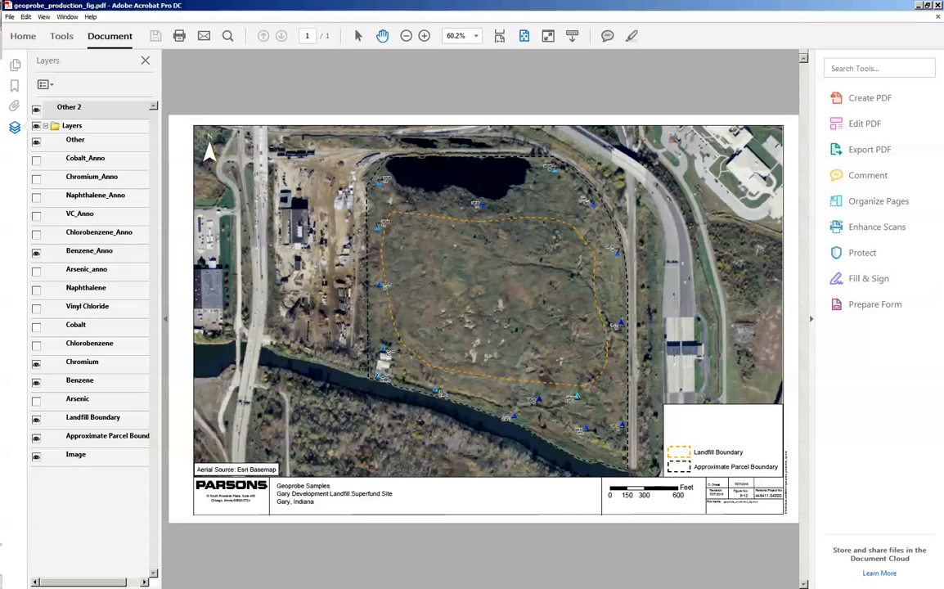
left_click(36, 364)
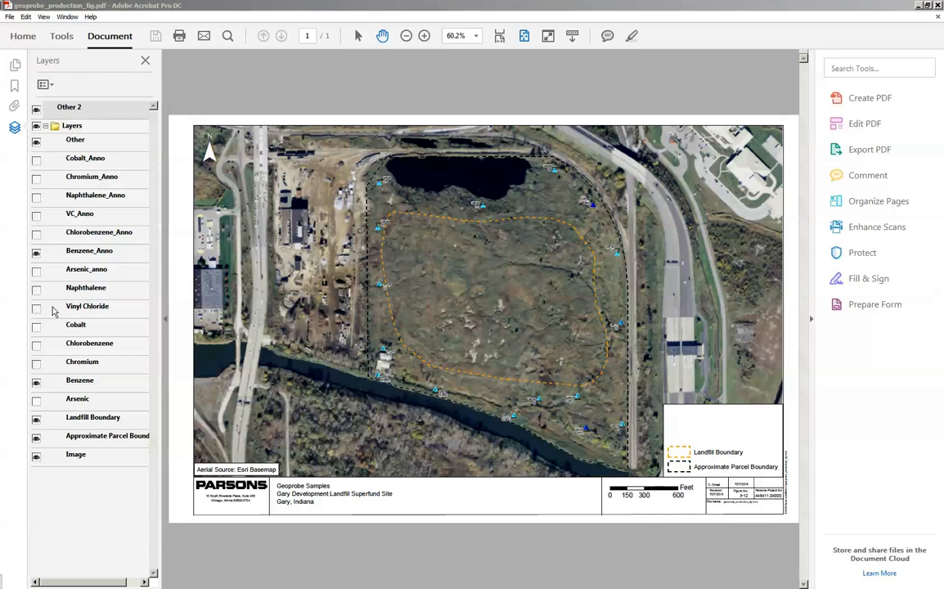
- Start a layer import into the PDF with benzene.PNG from the temp folder as the source file
left_click(51, 85)
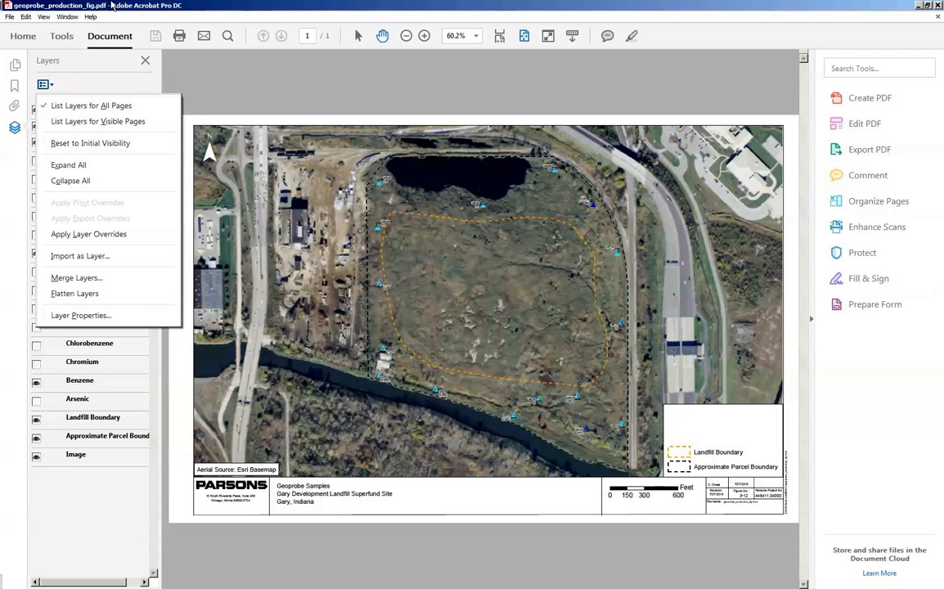
left_click(80, 257)
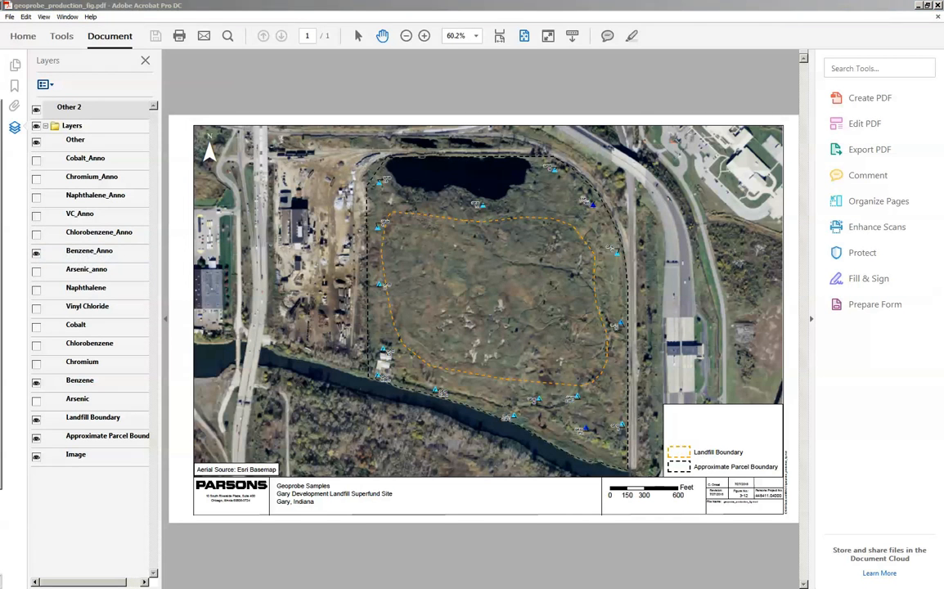
left_click_drag(0, 106, 403, 131)
left_click(369, 167)
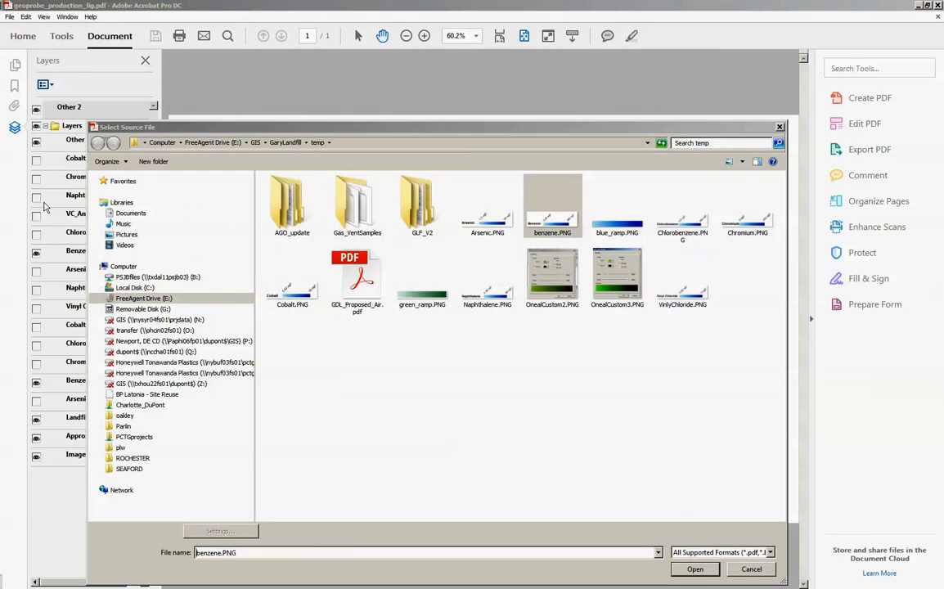
left_click(551, 235)
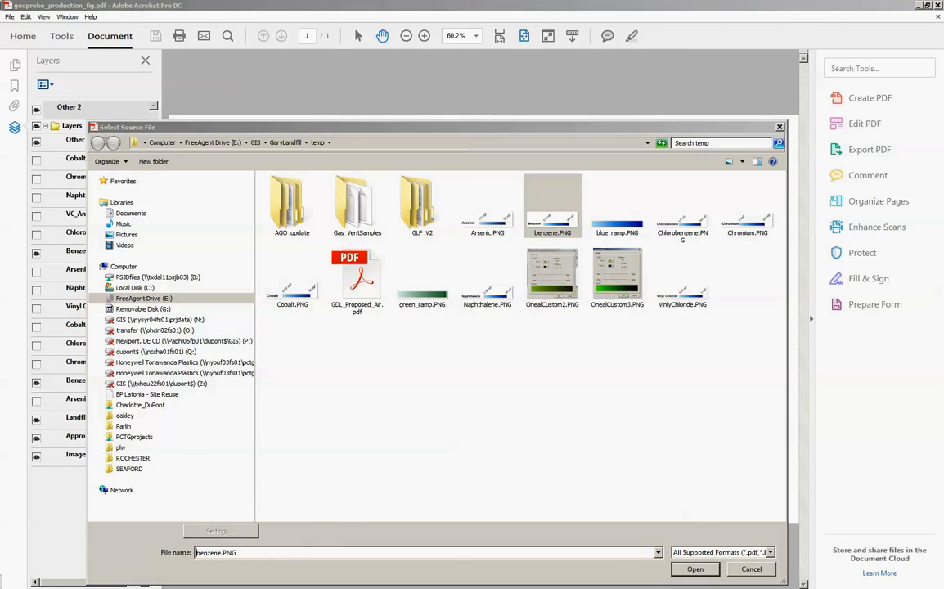
key("Return")
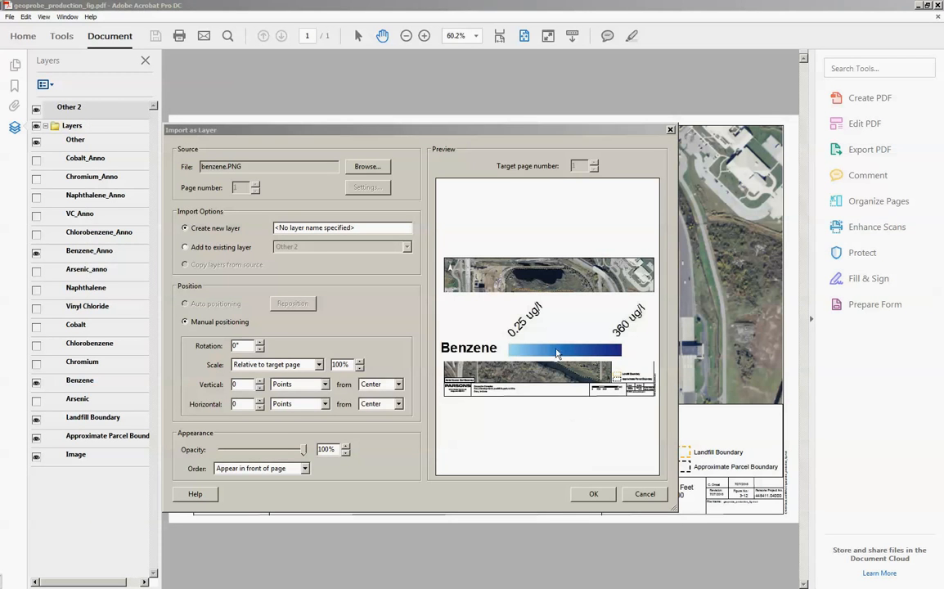
- Add the imported image to the existing Benzene layer and complete the import
left_click(190, 248)
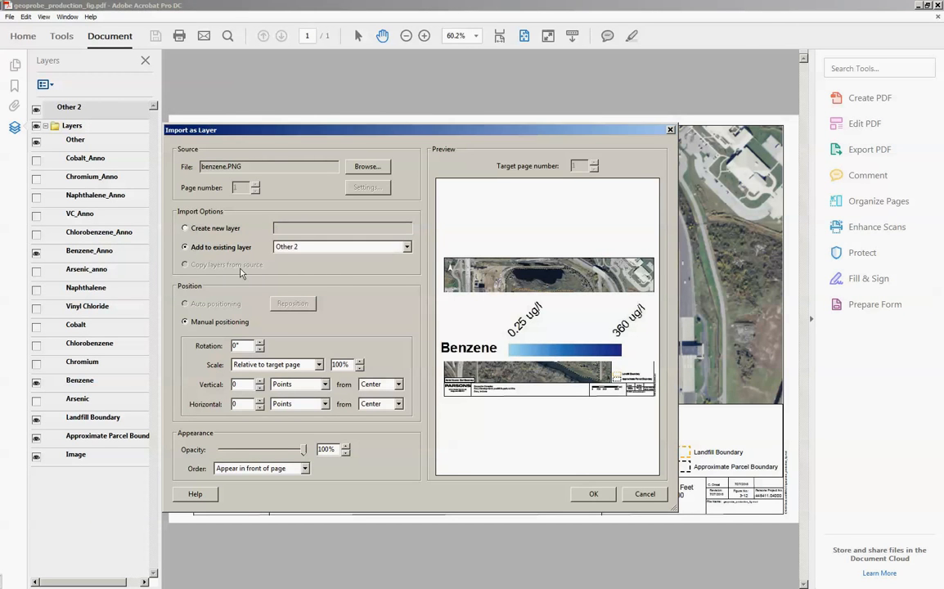
left_click(406, 247)
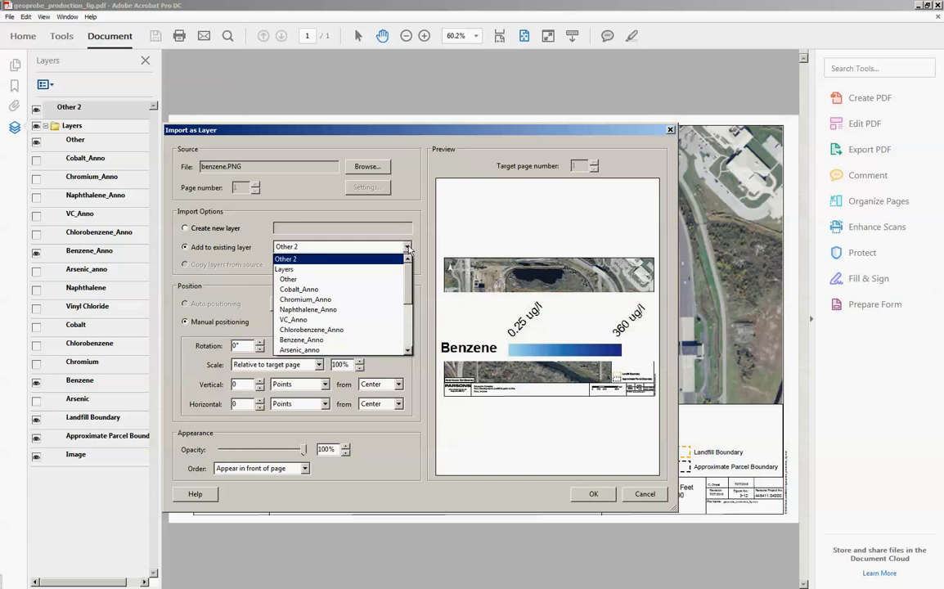
left_click_drag(410, 276, 410, 302)
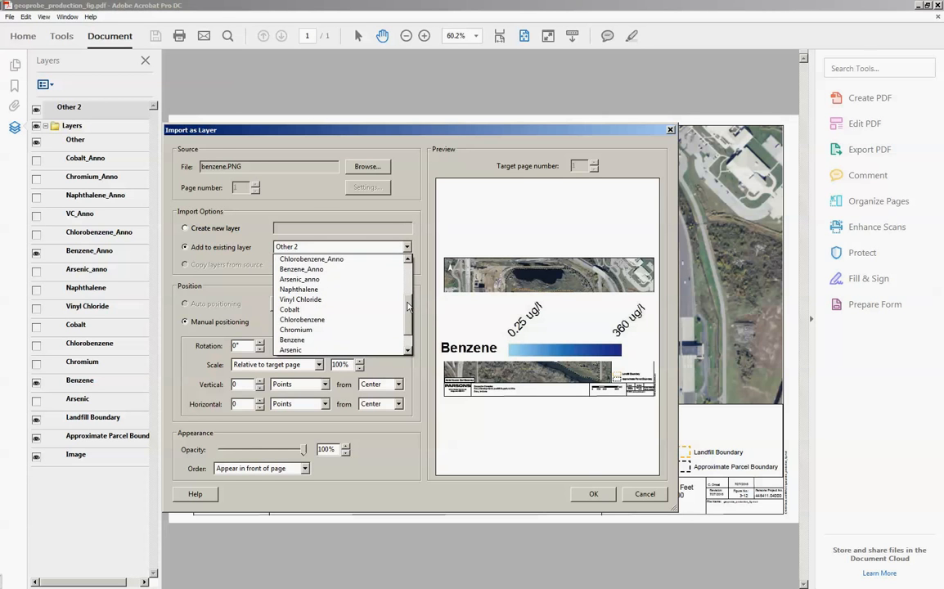
left_click(309, 340)
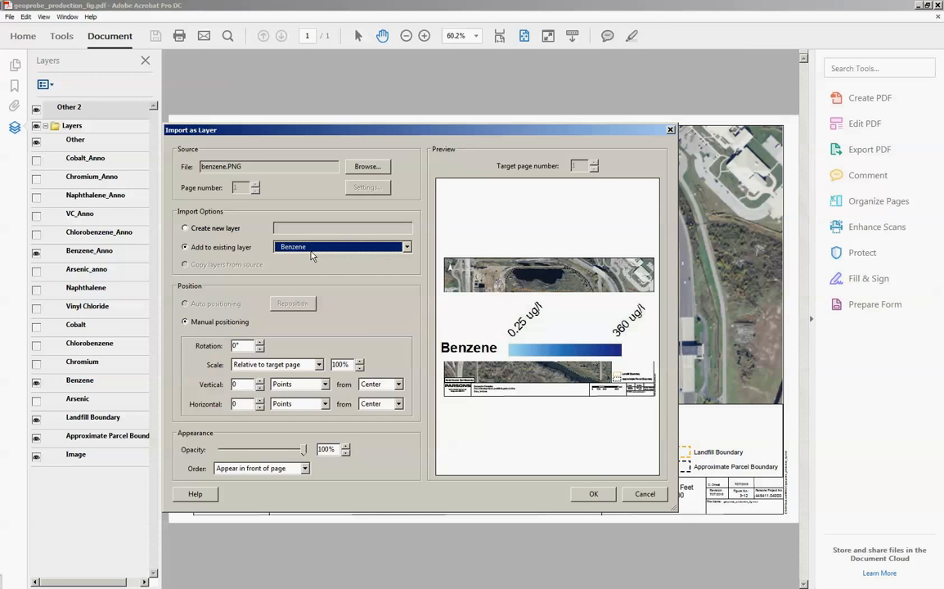
left_click(591, 495)
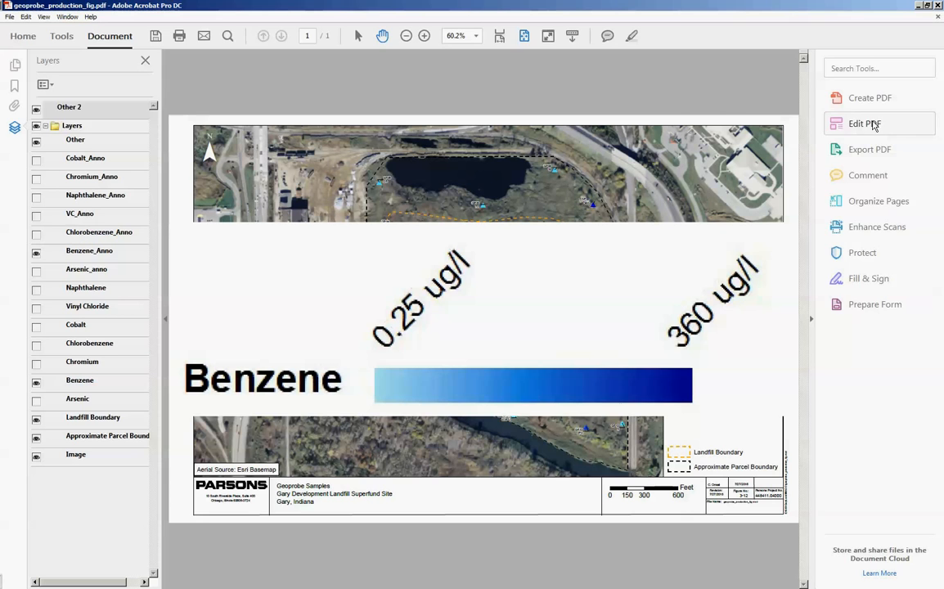
- Edit the PDF and shrink the Benzene legend image to fit the width of the map's legend box
left_click(857, 124)
left_click(180, 256)
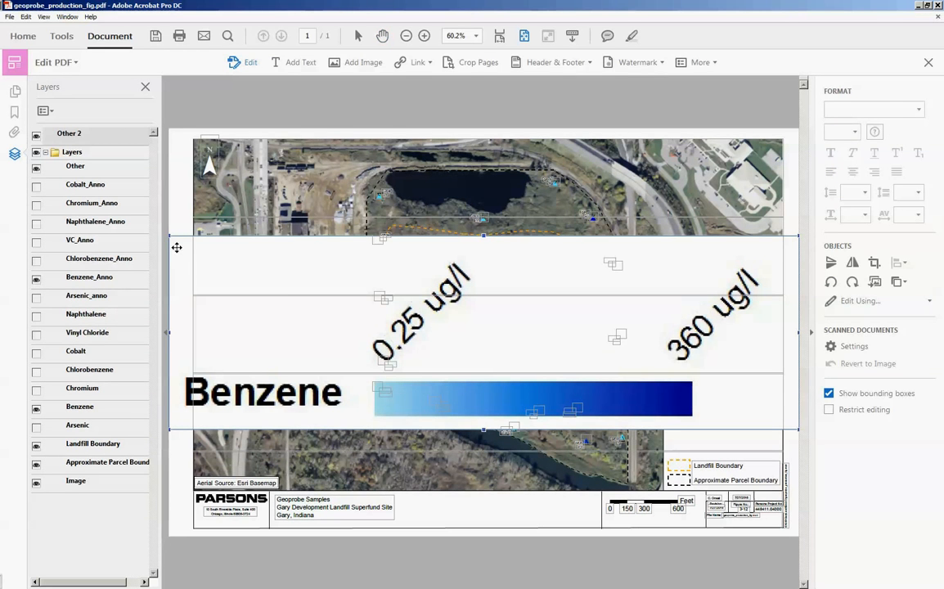
left_click_drag(171, 237, 667, 413)
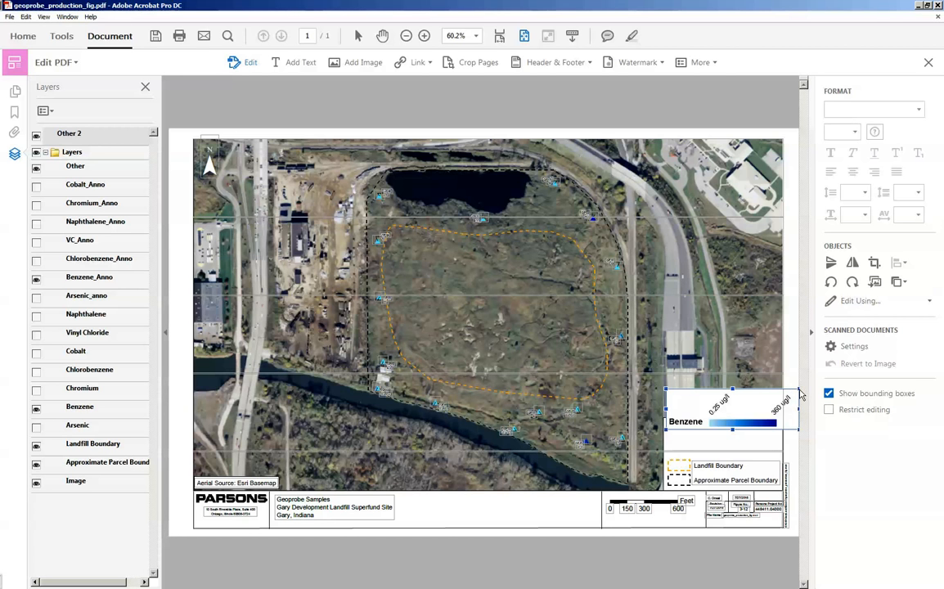
left_click_drag(798, 390, 779, 396)
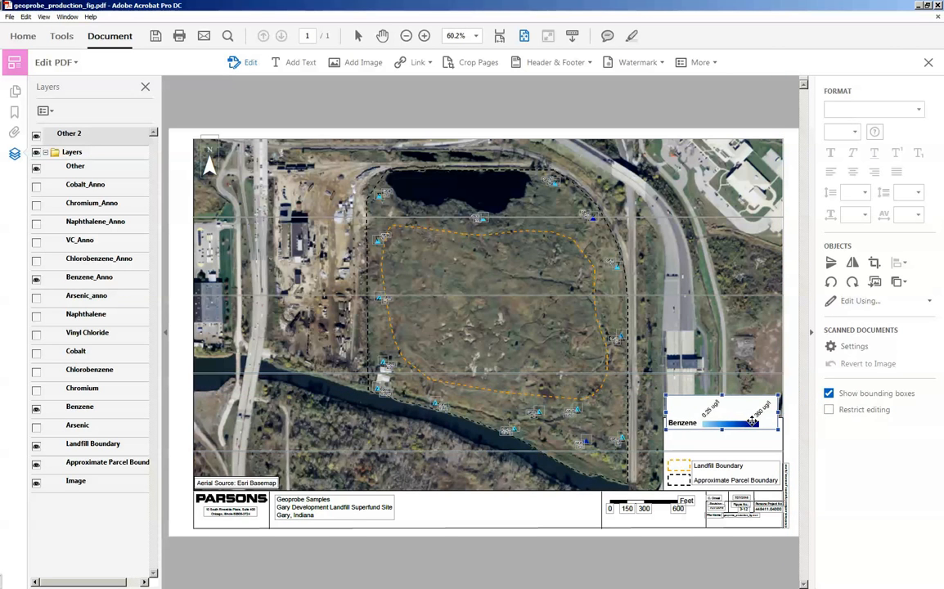
- Move the Benzene legend image down into the blank space directly above the Landfill Boundary entry
left_click_drag(750, 421, 750, 433)
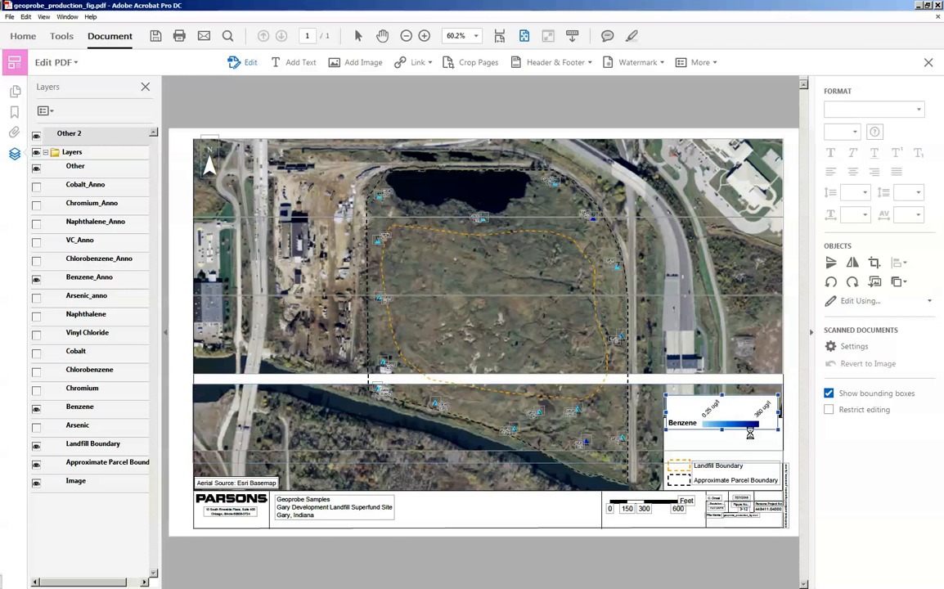
key("ctrl+z")
left_click(744, 427)
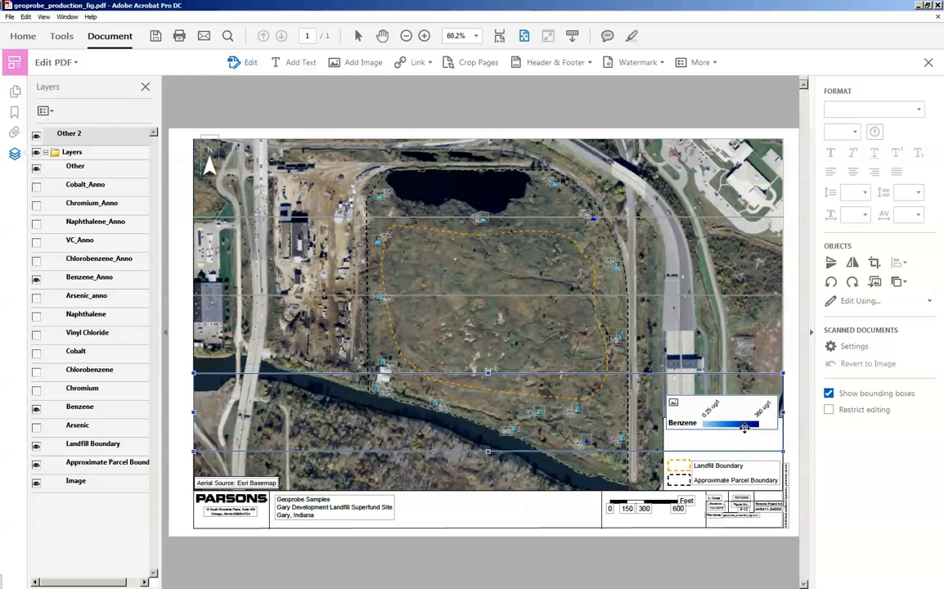
left_click(744, 427)
left_click_drag(745, 428, 744, 454)
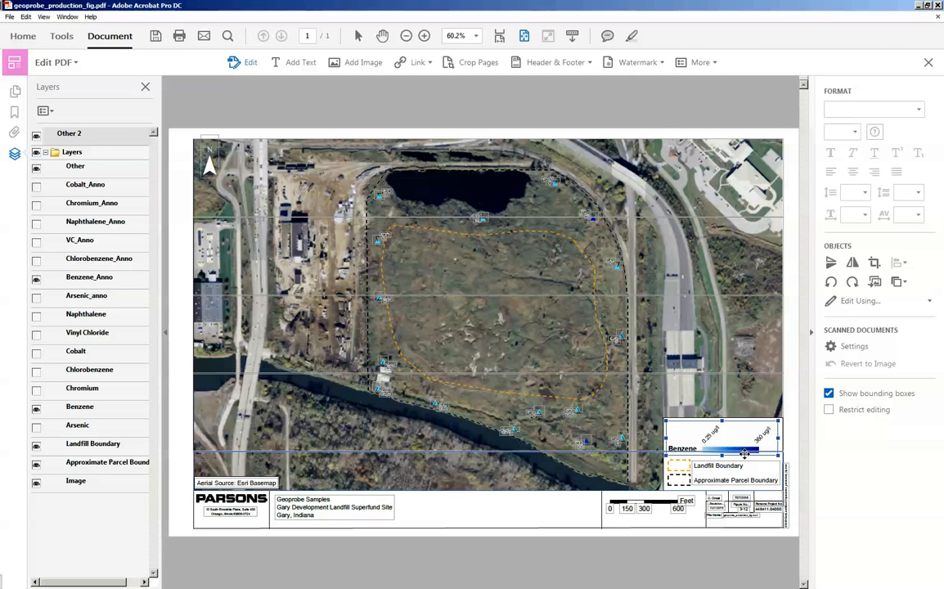
- Toggle the Benzene layer off and on to check its legend, and leave PDF editing
left_click(36, 409)
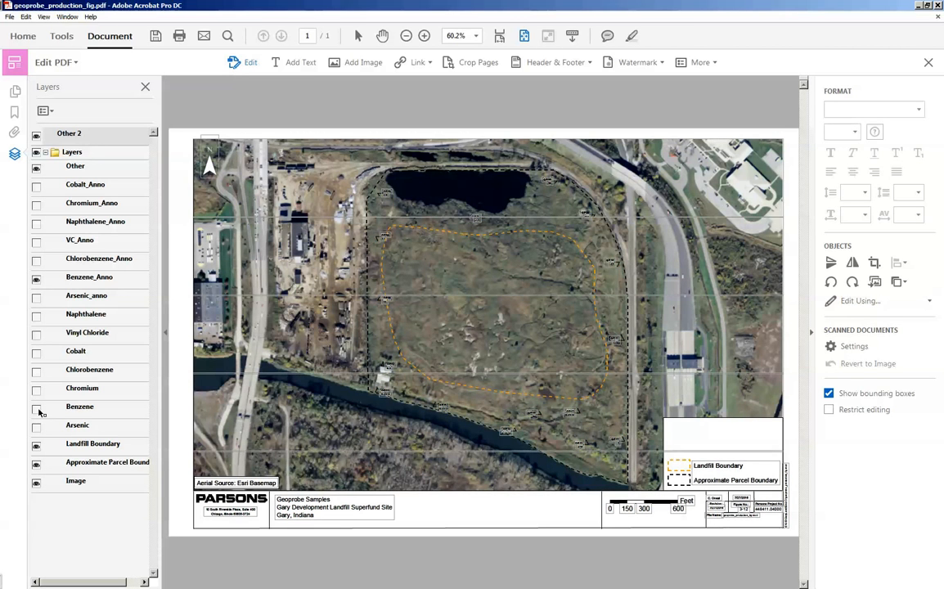
left_click(36, 408)
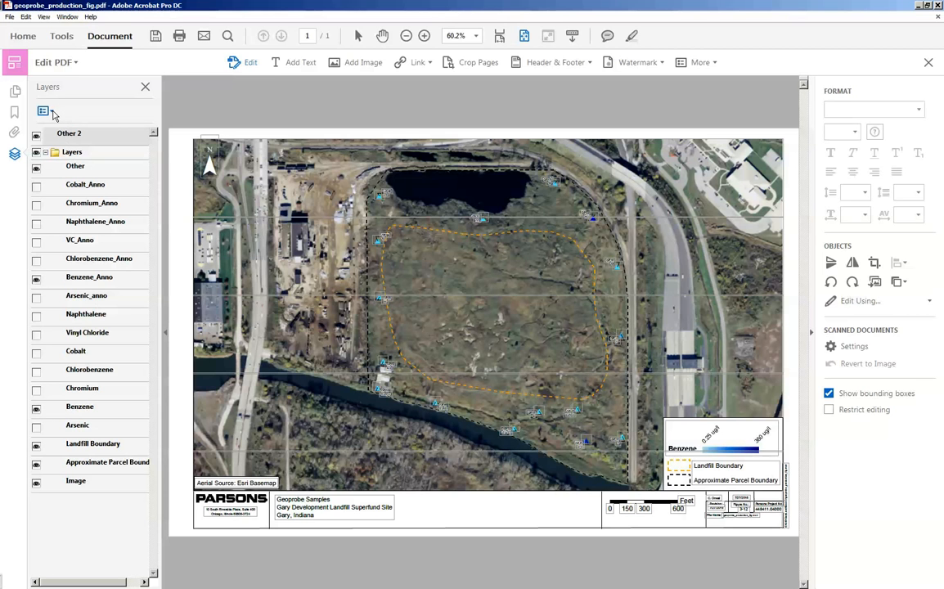
left_click(927, 62)
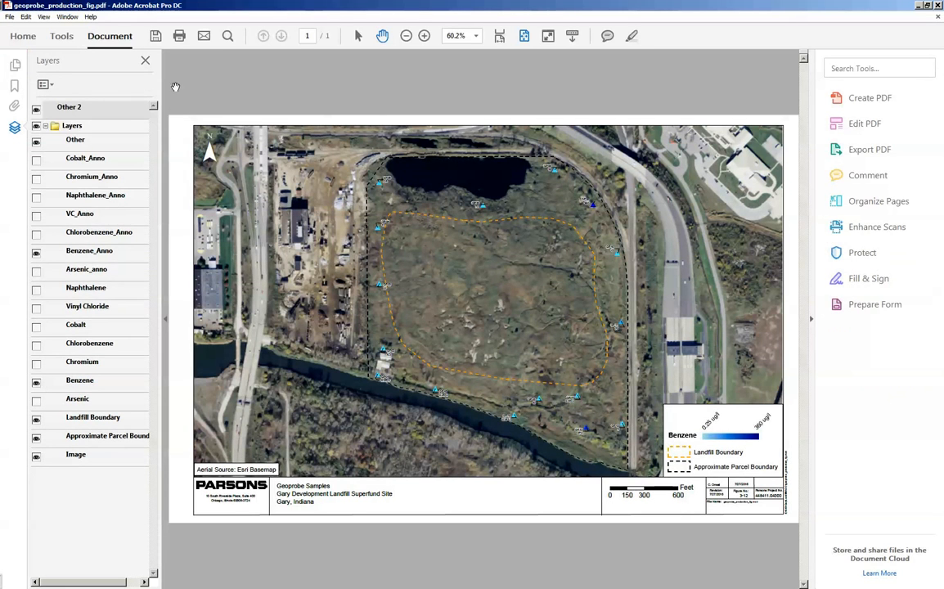
- Merge the Benzene_Anno layer into the Benzene layer and accept that the merge is irreversible
left_click(45, 85)
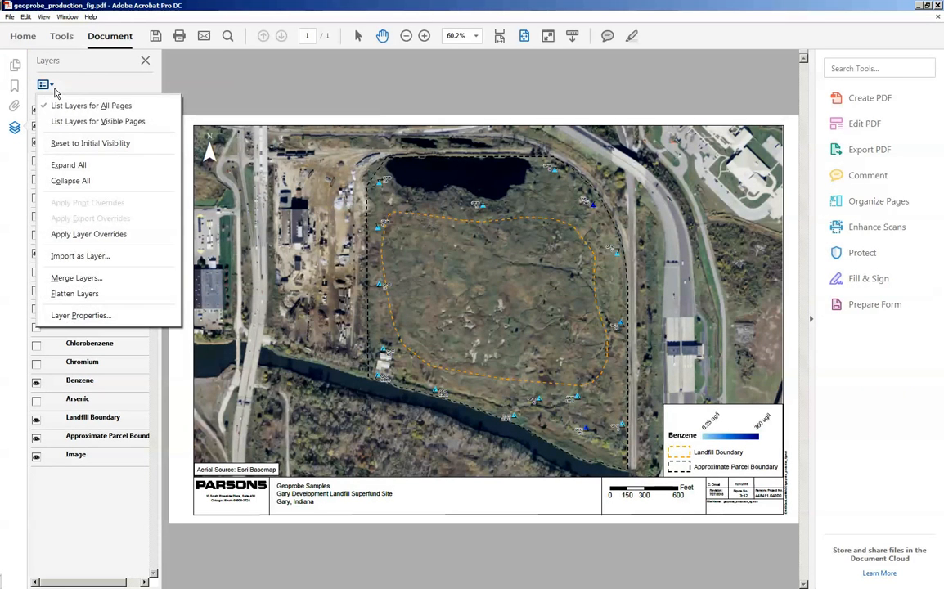
left_click(74, 278)
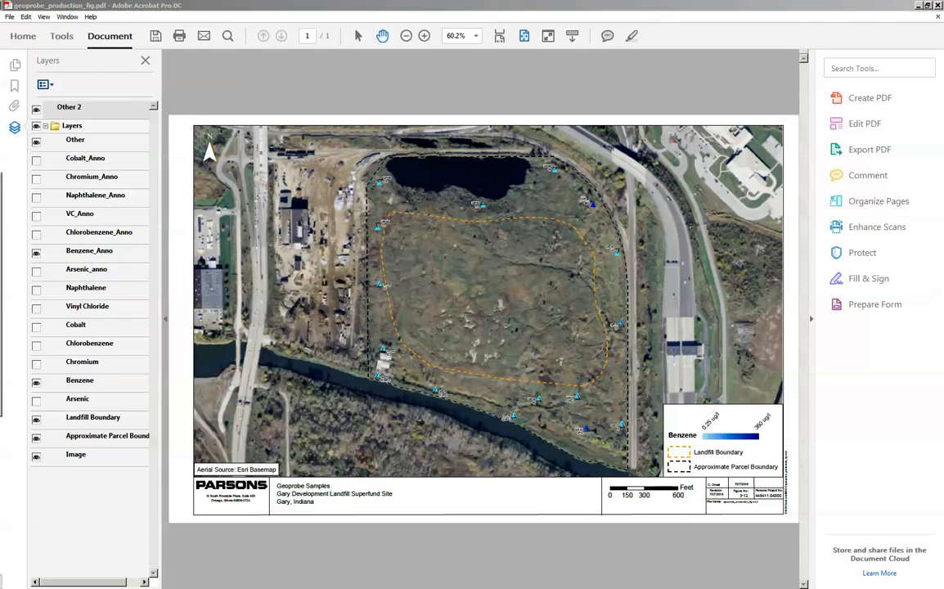
left_click_drag(0, 182, 337, 205)
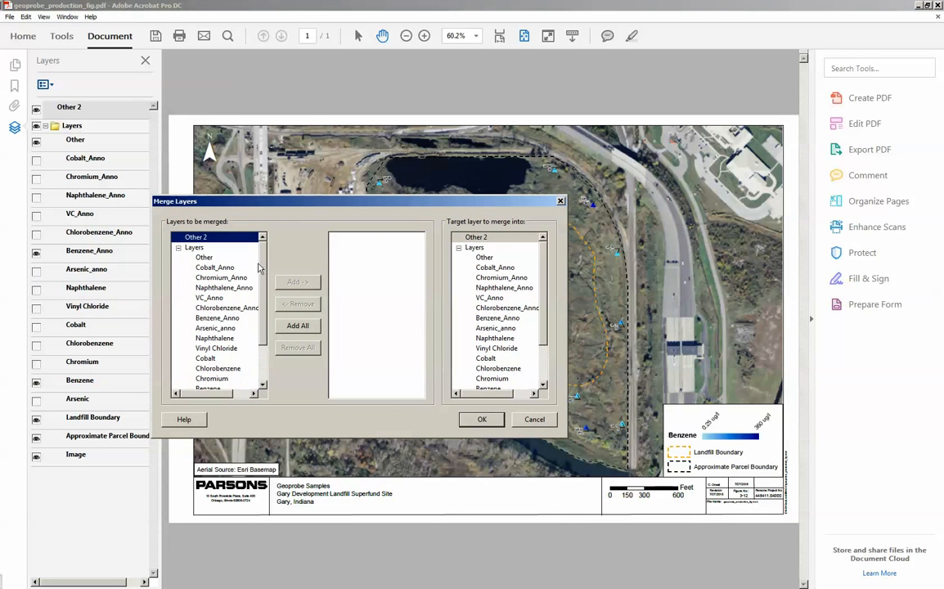
left_click(220, 317)
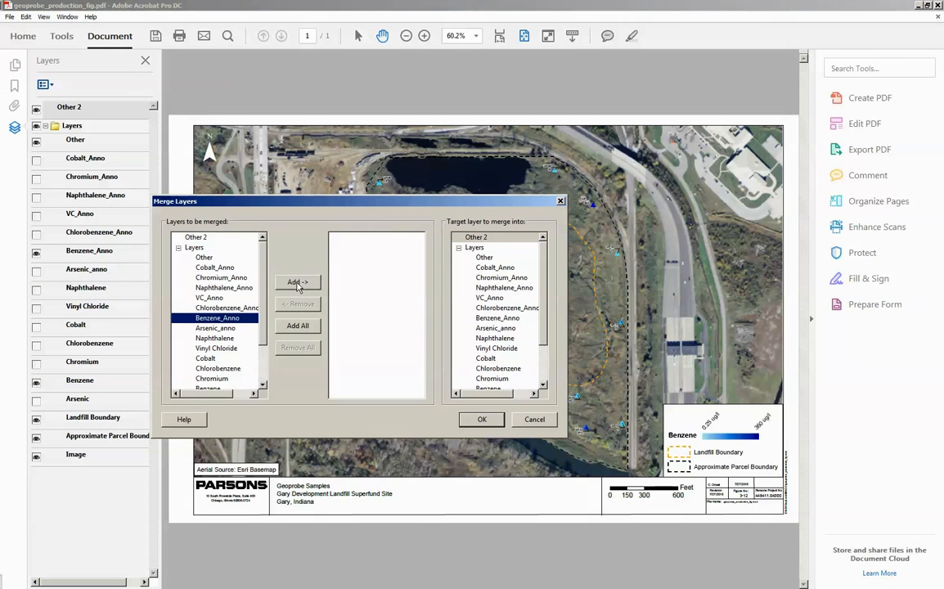
left_click(299, 283)
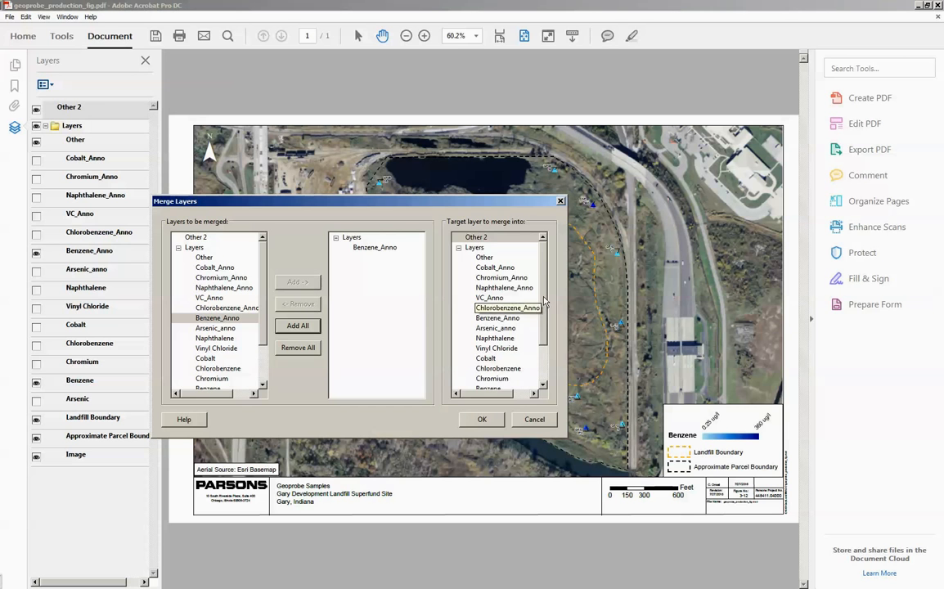
scroll(495, 278, "down", 2)
left_click(488, 339)
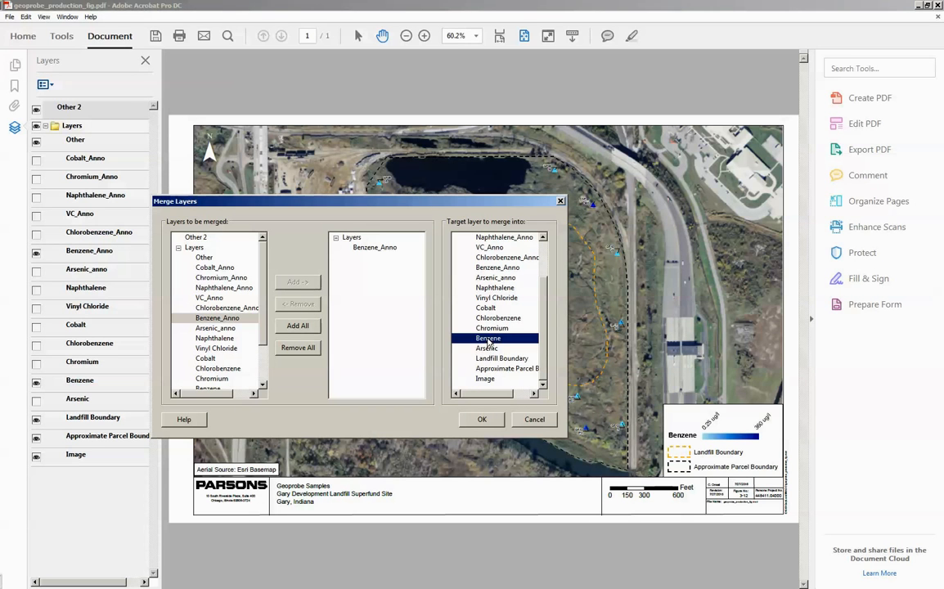
left_click(495, 419)
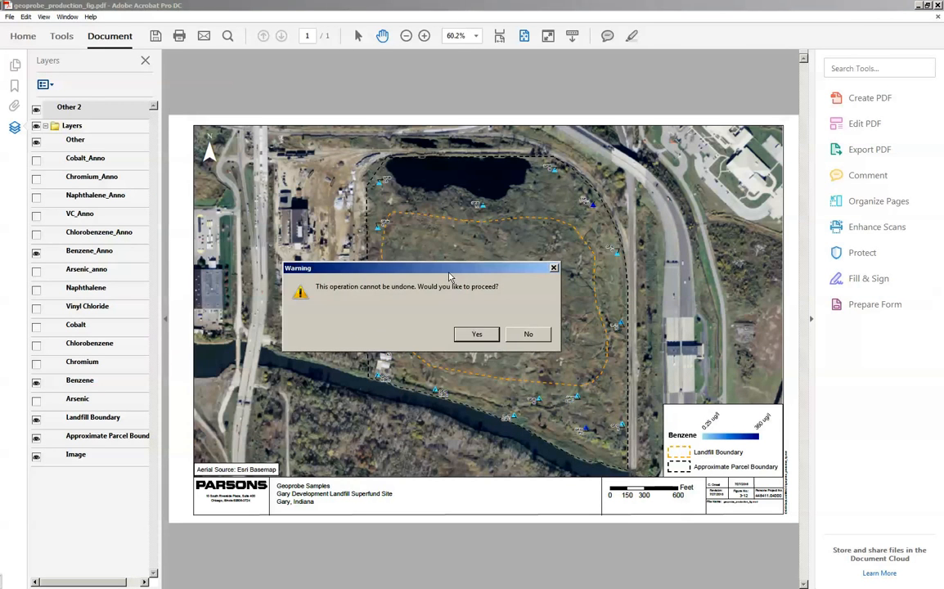
left_click(481, 332)
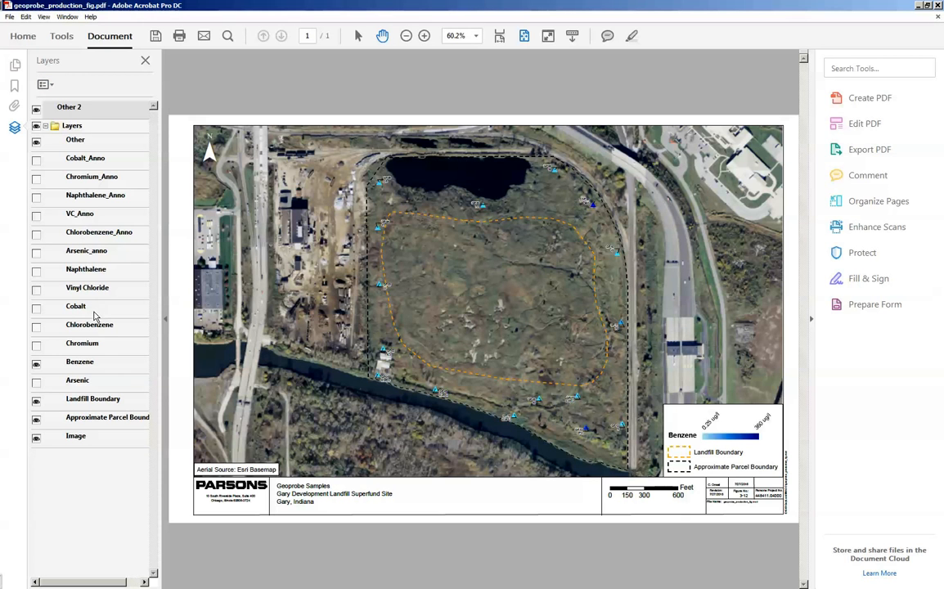
- Toggle the merged Benzene layer off and on to check that its samples, annotations and legend switch together
left_click(36, 364)
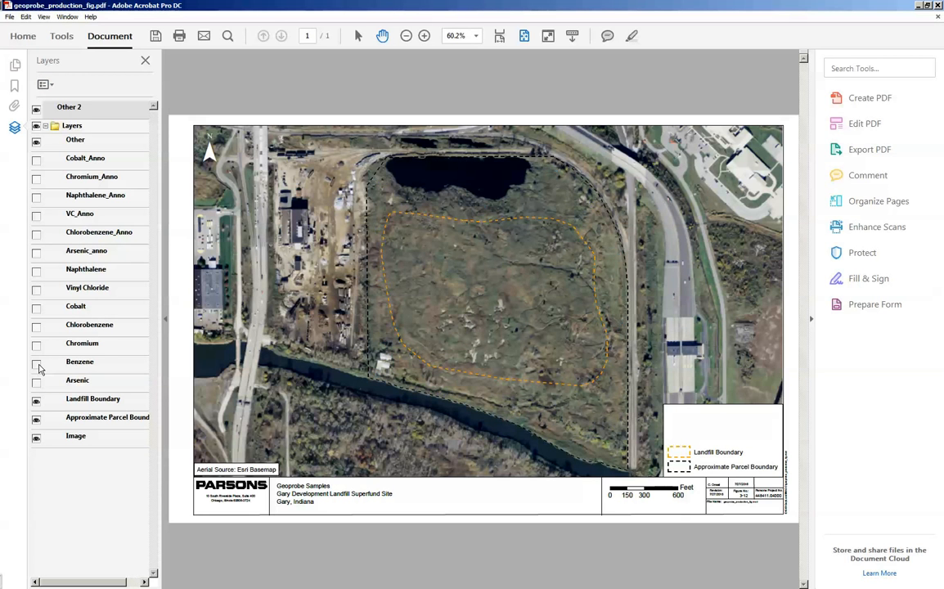
left_click(36, 364)
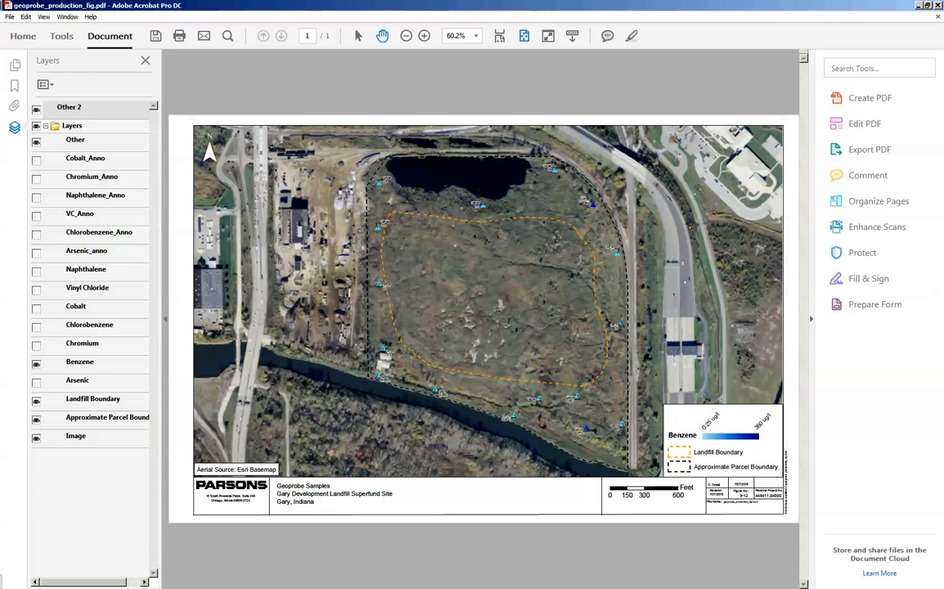